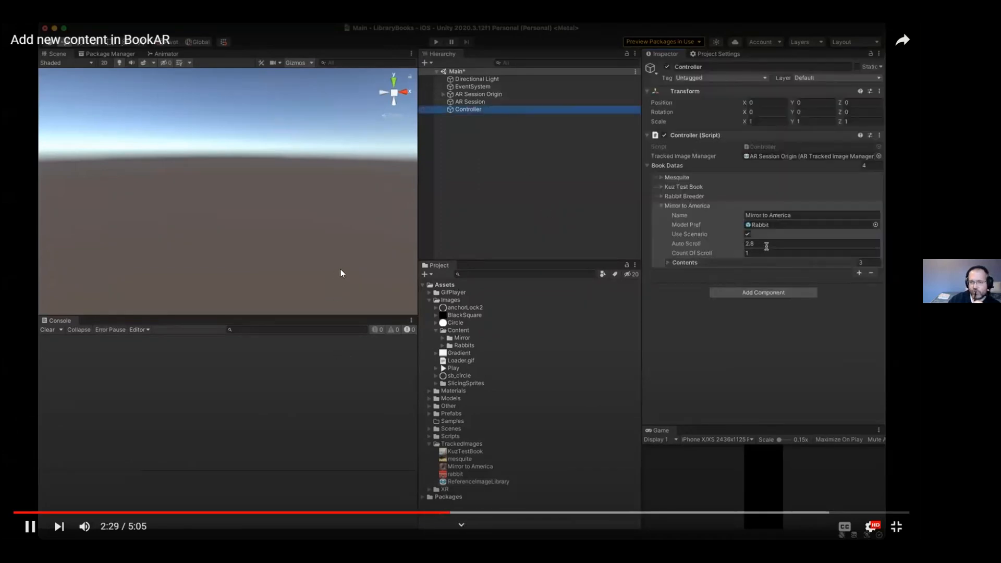
Play the tutorial video in short stretches from 2:29, pausing to examine the Mirror to America book's model, scenario and scroll settings
{"action": "left_click", "coordinate": [30, 527]}
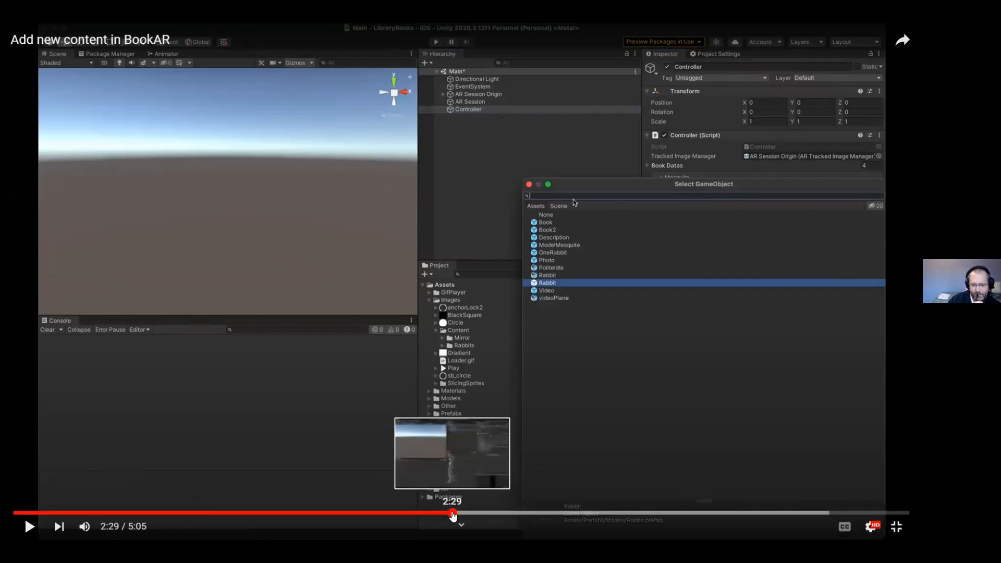
{"action": "left_click", "coordinate": [453, 515]}
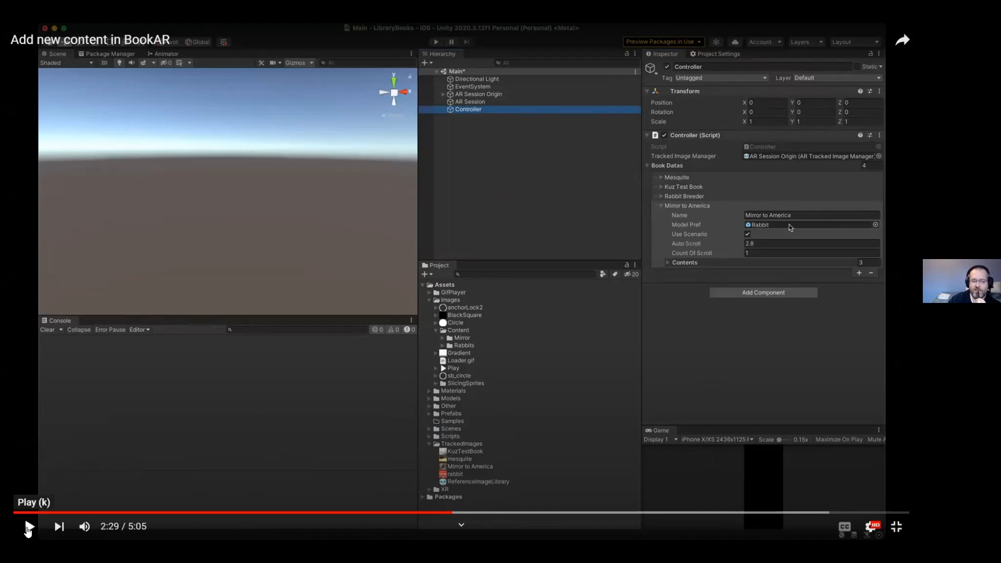
{"action": "left_click", "coordinate": [29, 528]}
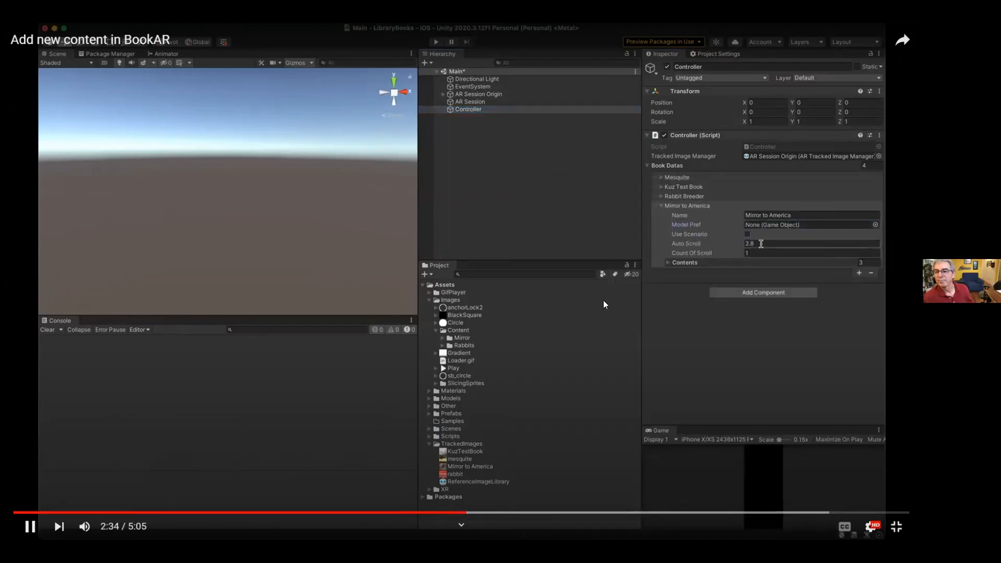
{"action": "left_click", "coordinate": [29, 527]}
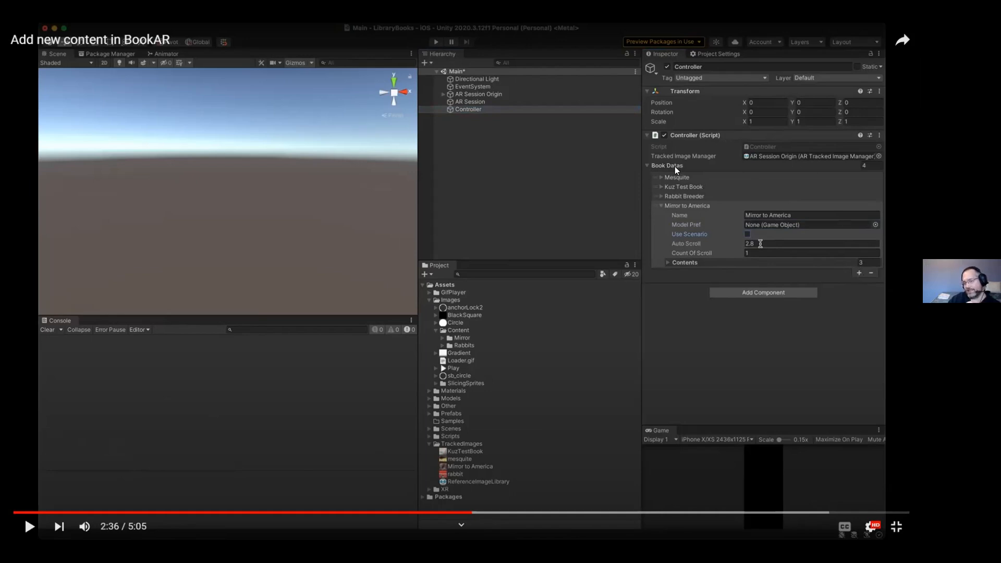
{"action": "left_click", "coordinate": [30, 526]}
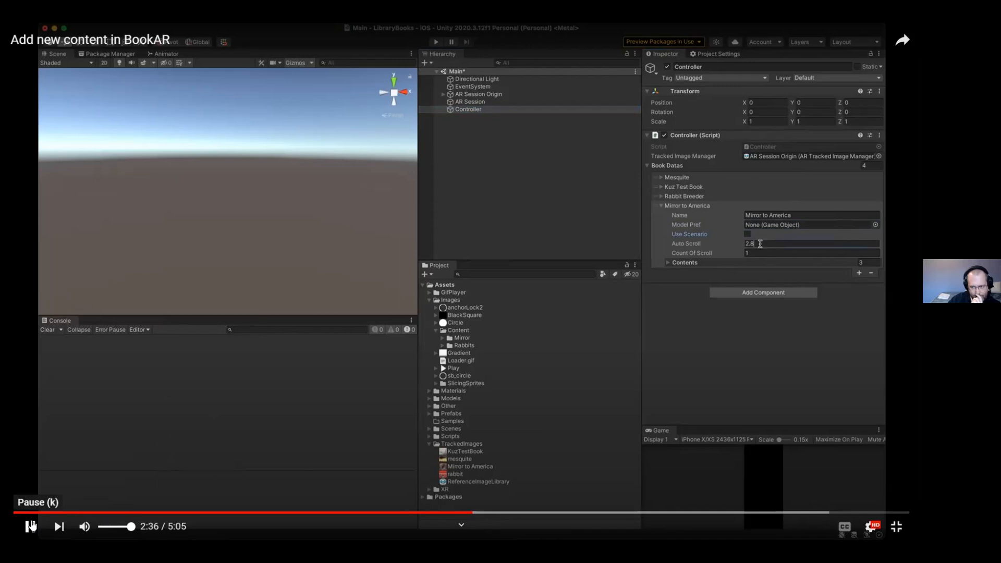
{"action": "left_click", "coordinate": [34, 526]}
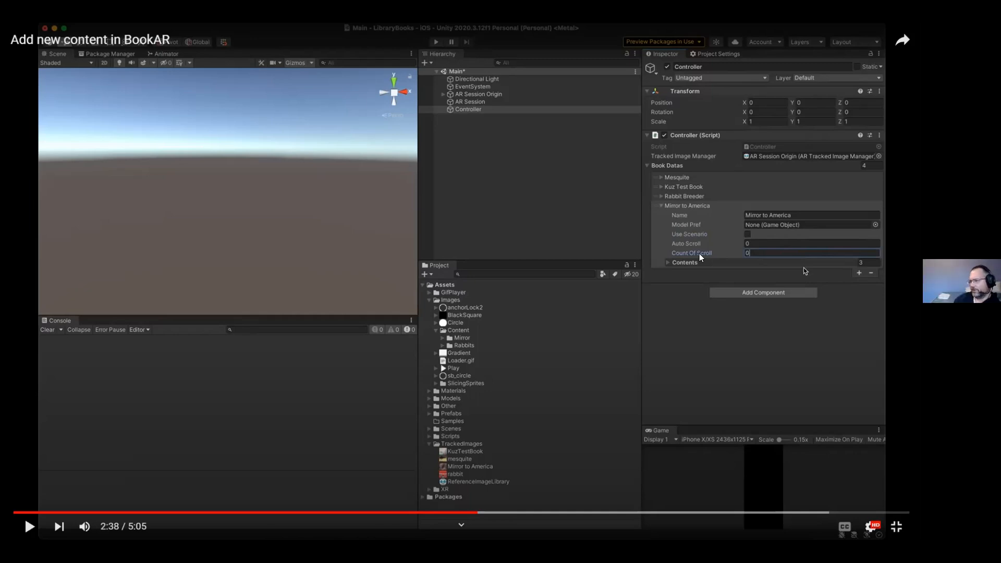
{"action": "left_click", "coordinate": [26, 528]}
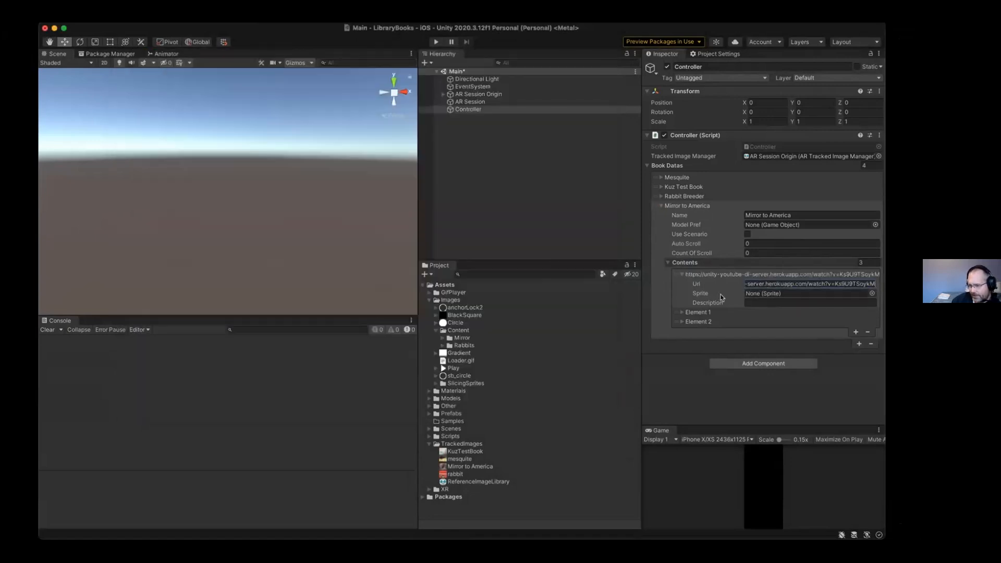
Expand Element 1 in the Mirror to America contents, check the sprites available for it, and expand the Mirror image folder
{"action": "left_click", "coordinate": [681, 311]}
{"action": "left_click", "coordinate": [872, 332]}
{"action": "left_click", "coordinate": [551, 245]}
{"action": "double_click", "coordinate": [551, 249]}
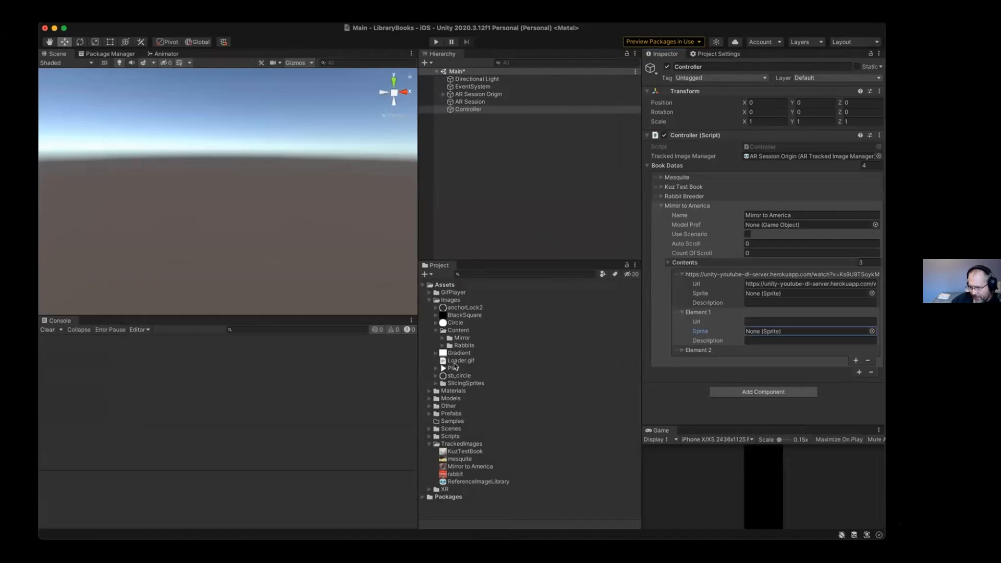
{"action": "left_click", "coordinate": [442, 338]}
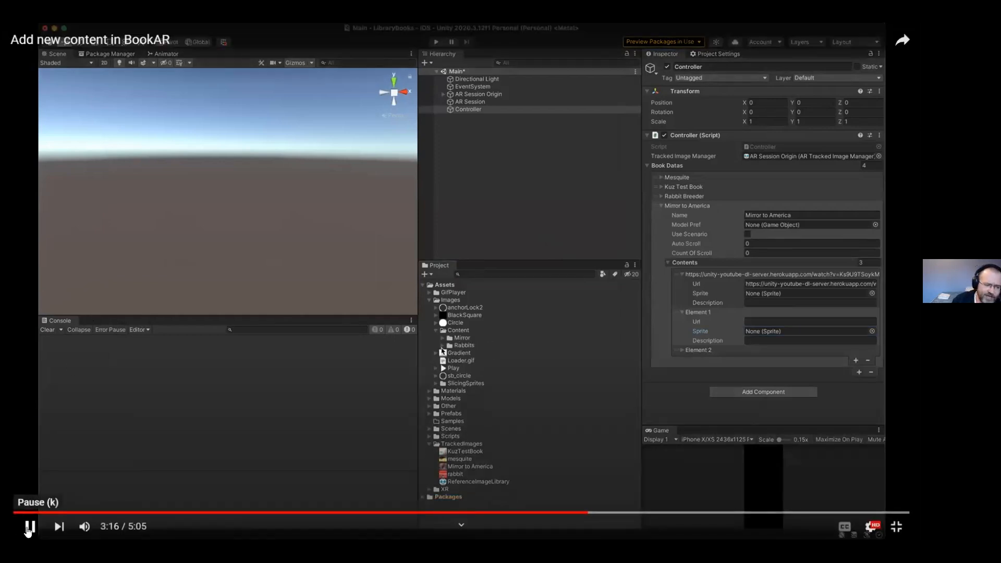
Pause the video at 3:16, continue it, and replay the part around 3:20 where the two JHF graphics are selected
{"action": "left_click", "coordinate": [29, 527]}
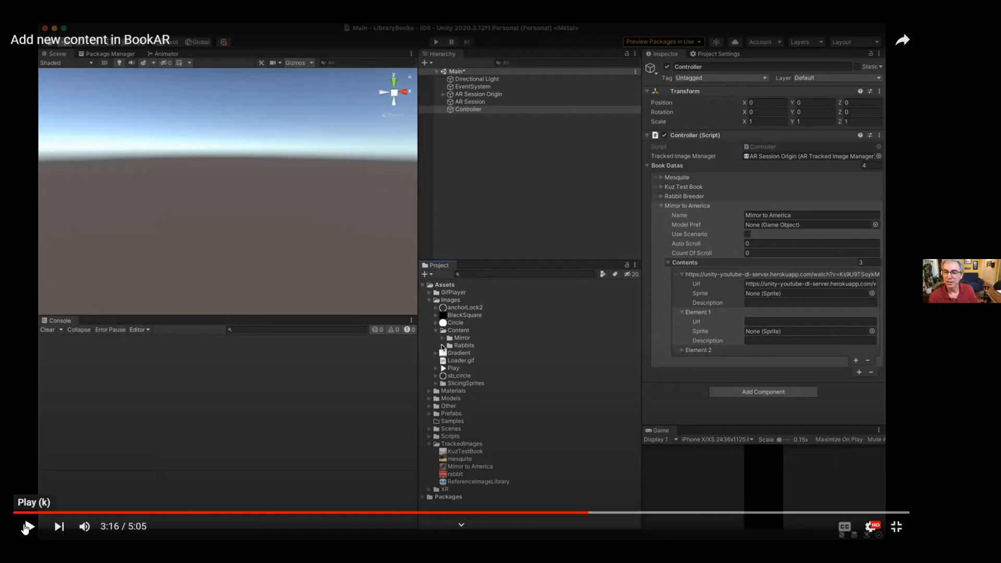
{"action": "left_click", "coordinate": [25, 529]}
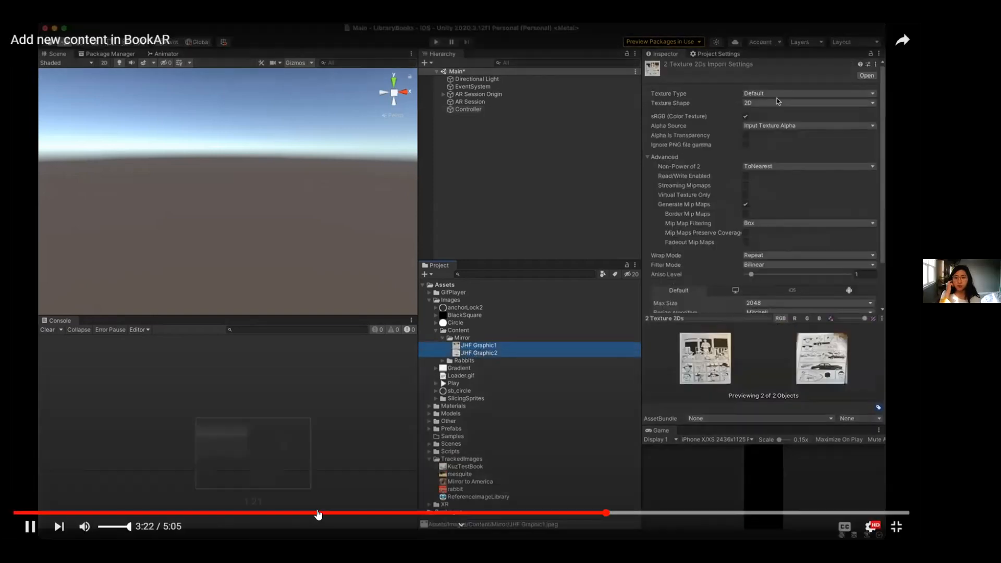
{"action": "left_click", "coordinate": [600, 513]}
{"action": "left_click", "coordinate": [30, 527]}
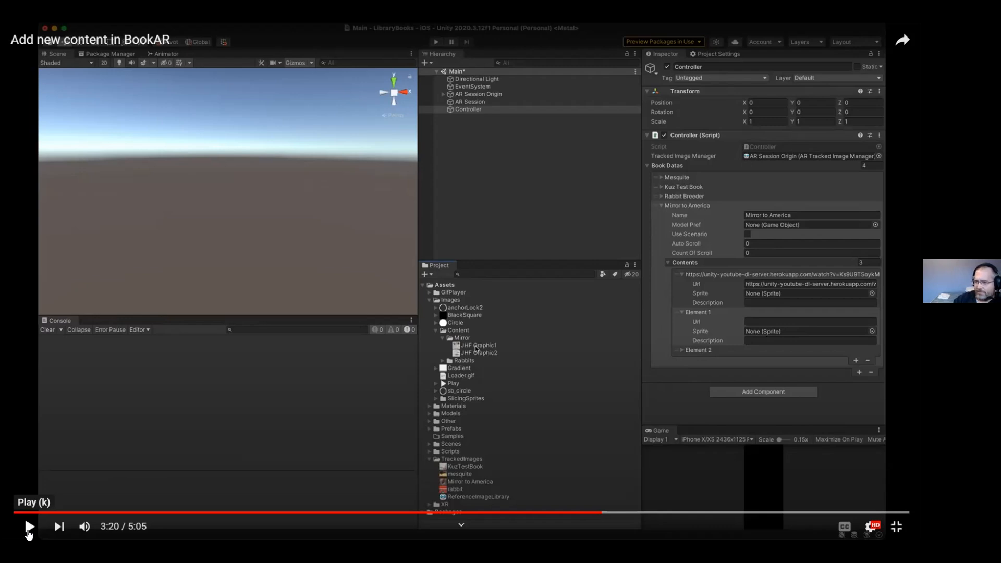
{"action": "left_click", "coordinate": [28, 529]}
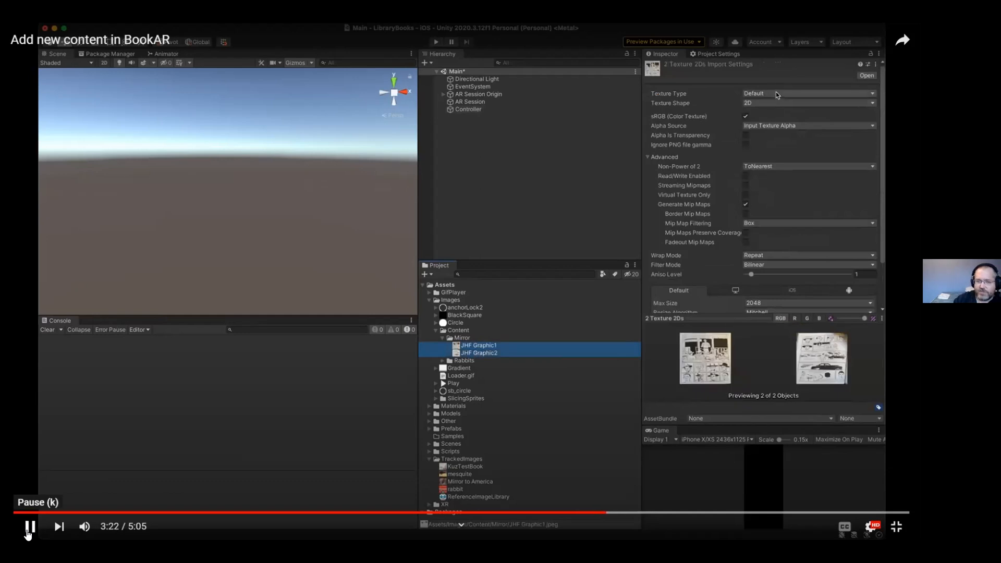
{"action": "left_click", "coordinate": [603, 512]}
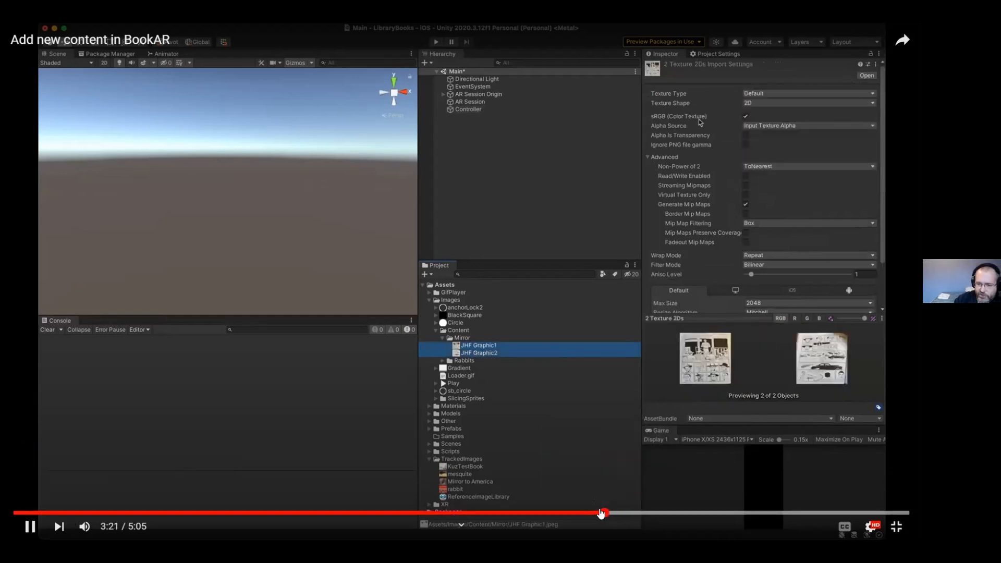
{"action": "left_click", "coordinate": [28, 531]}
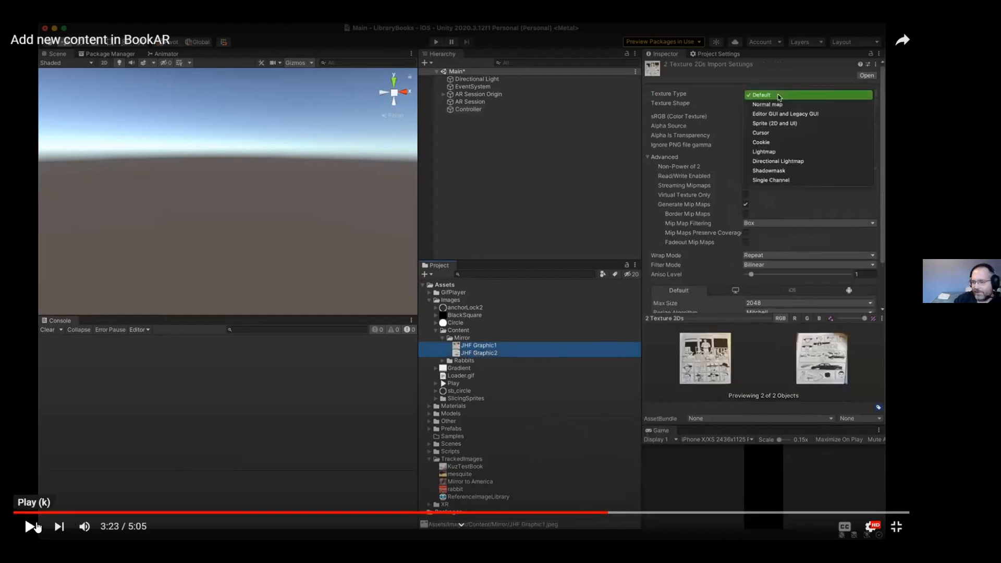
Rewind the video to 3:19 and play it in short stretches to 3:23, examining the image selection and Texture Type options
{"action": "left_click", "coordinate": [602, 513]}
{"action": "left_click", "coordinate": [596, 513]}
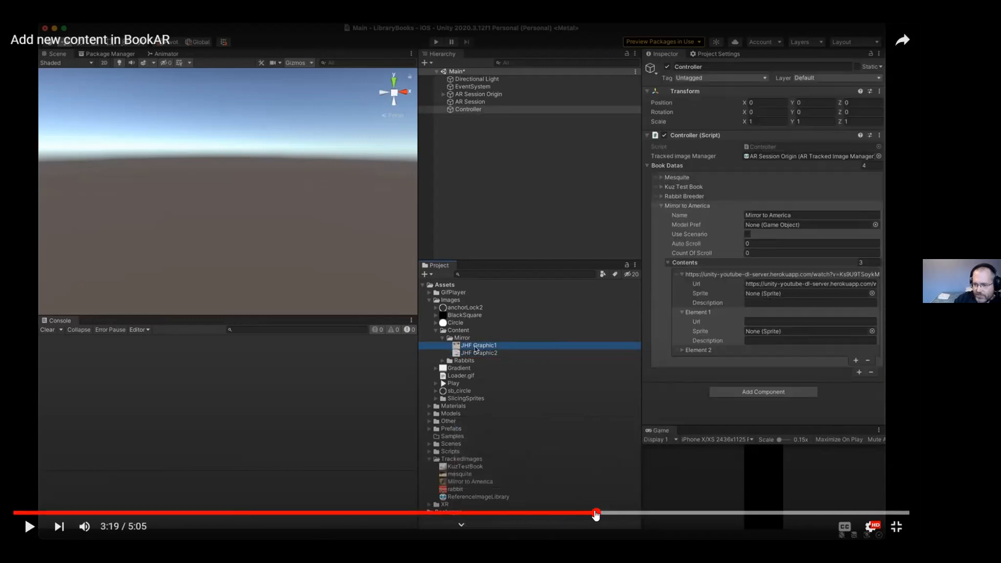
{"action": "left_click", "coordinate": [30, 527]}
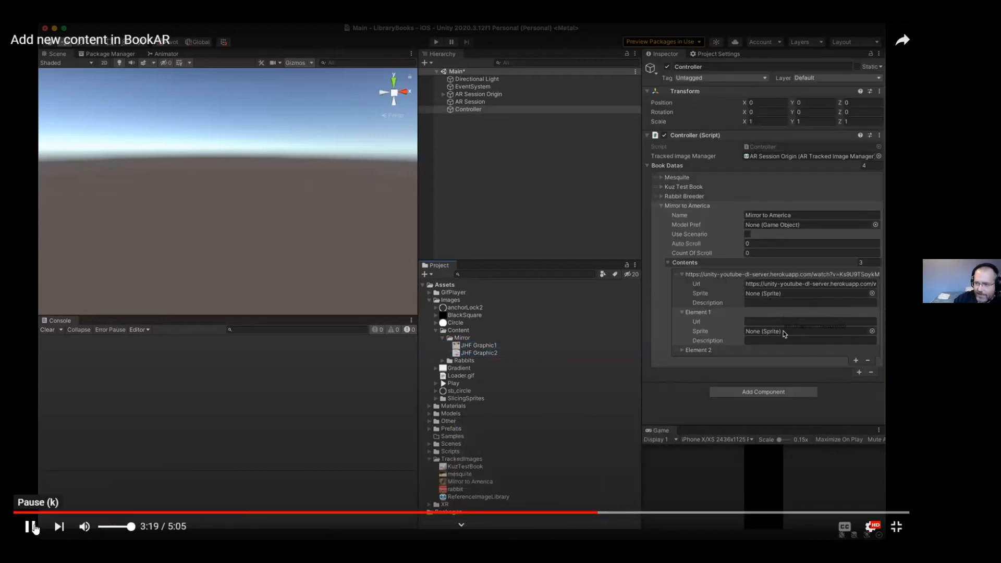
{"action": "left_click", "coordinate": [31, 527]}
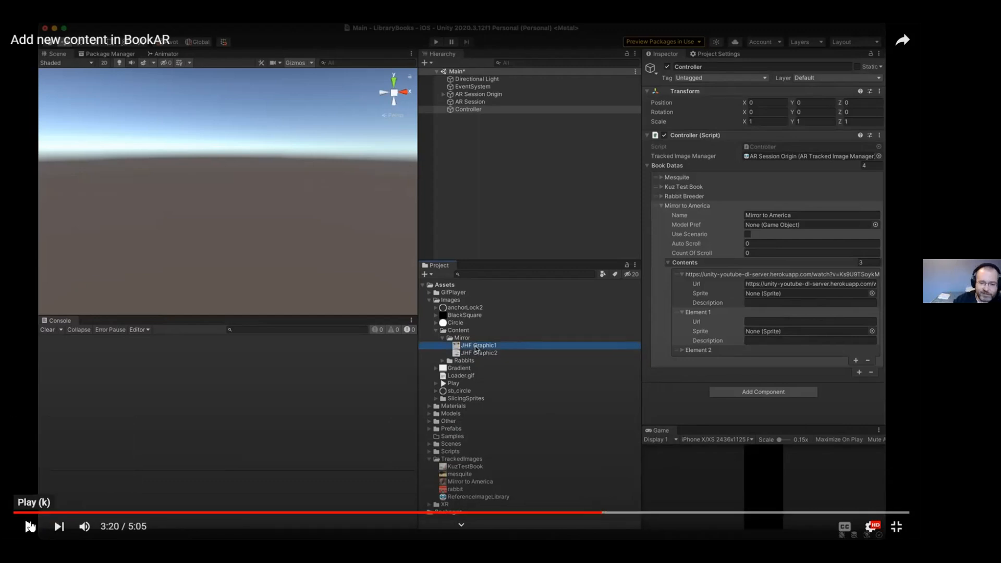
{"action": "left_click", "coordinate": [29, 526]}
{"action": "left_click", "coordinate": [30, 526]}
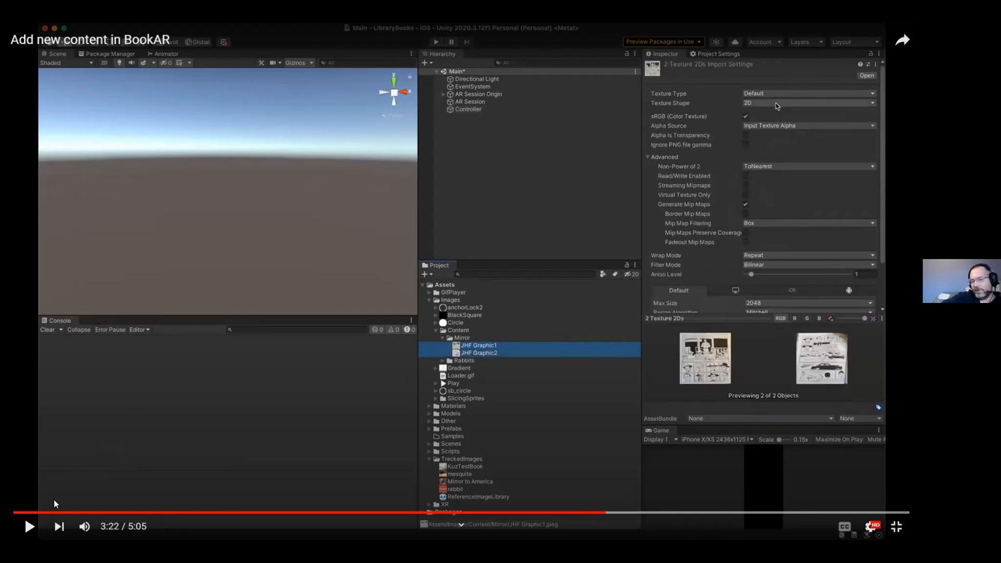
{"action": "left_click", "coordinate": [29, 526]}
{"action": "left_click", "coordinate": [31, 526]}
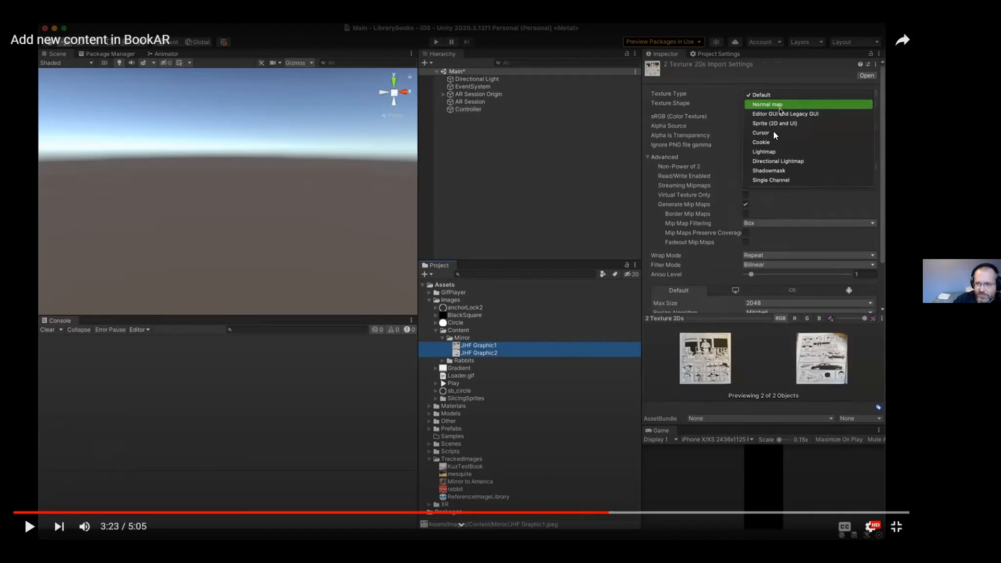
Continue the video to 3:35, pausing to examine the sprite assigned to Element 1 and the fields of Element 2
{"action": "left_click", "coordinate": [29, 526]}
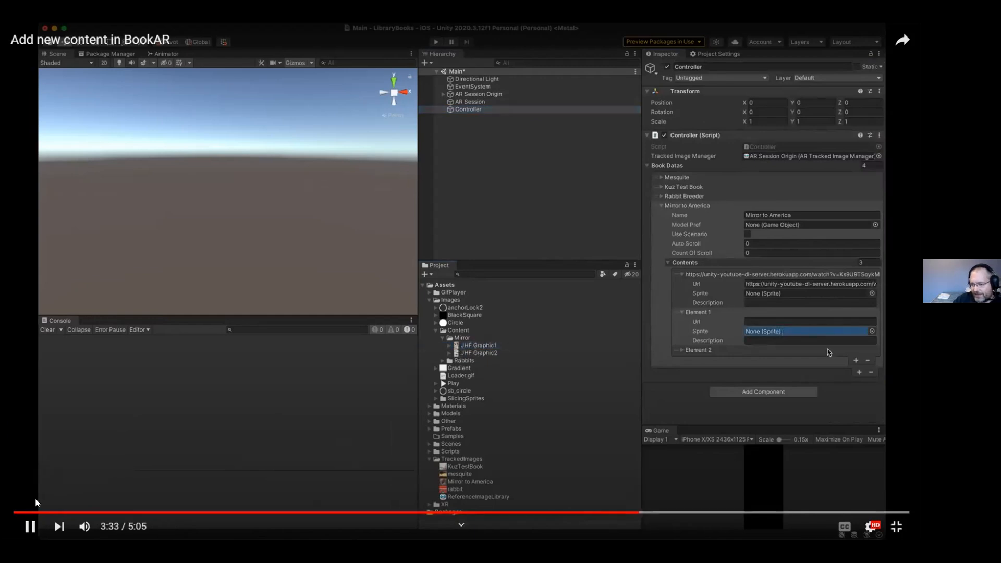
{"action": "left_click", "coordinate": [30, 526]}
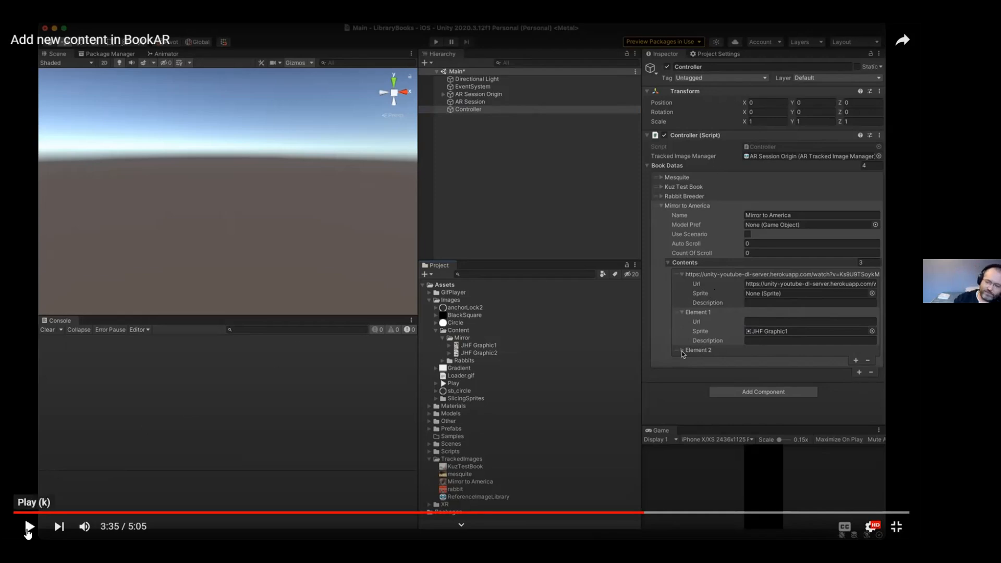
{"action": "left_click", "coordinate": [30, 527]}
{"action": "left_click", "coordinate": [30, 526]}
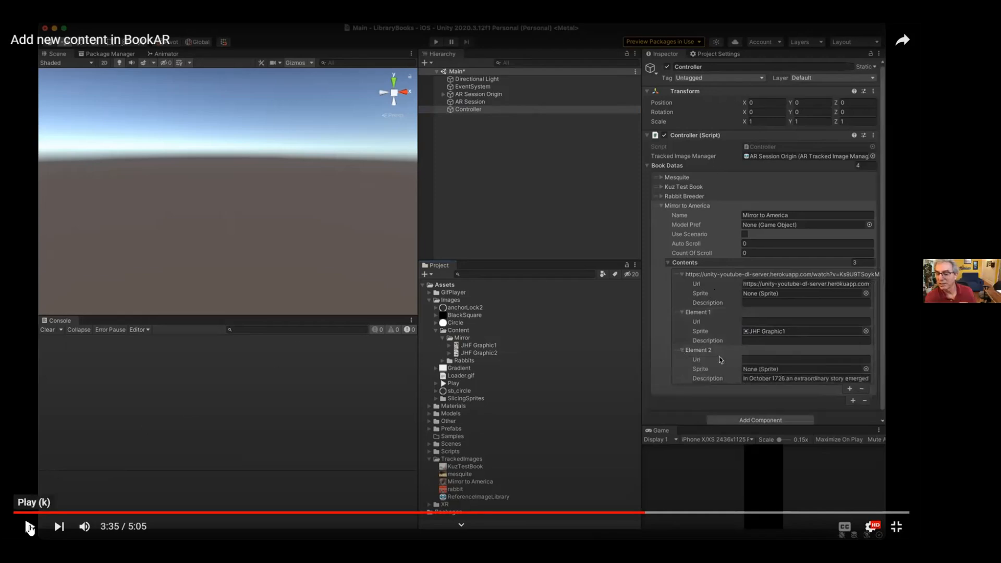